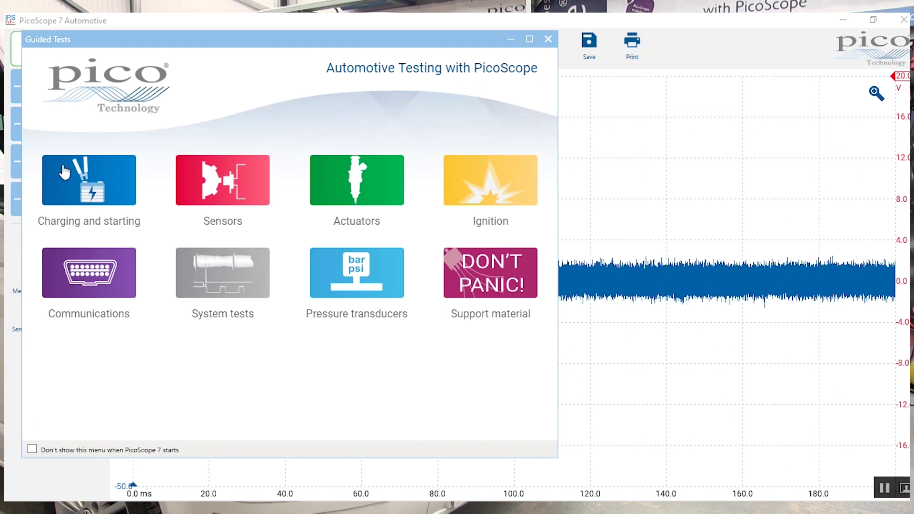
Load the Sensors > Camshaft > Camshaft sensor - hall effect test with its guide and settings file.
click(203, 193)
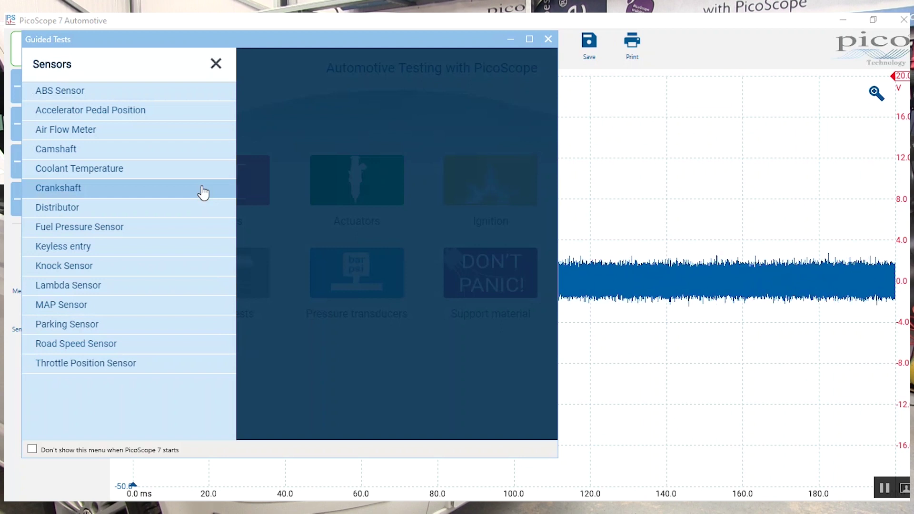
click(215, 161)
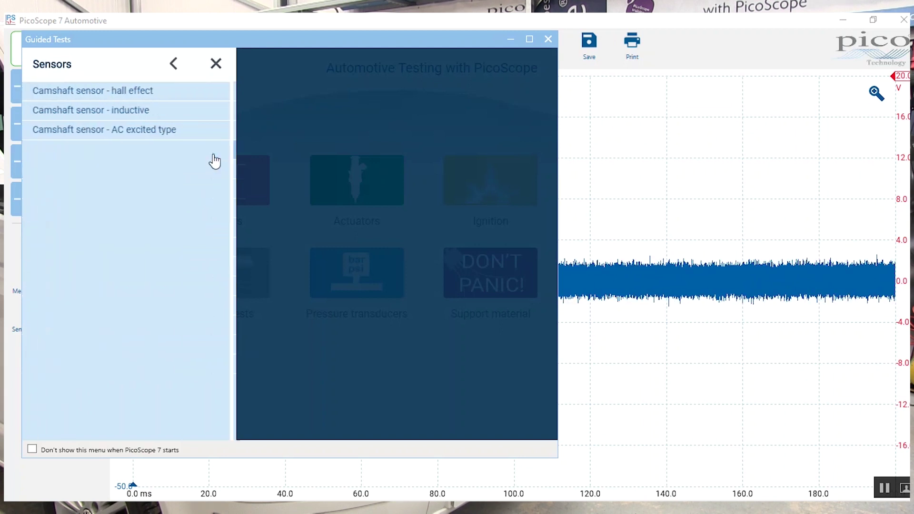
click(215, 92)
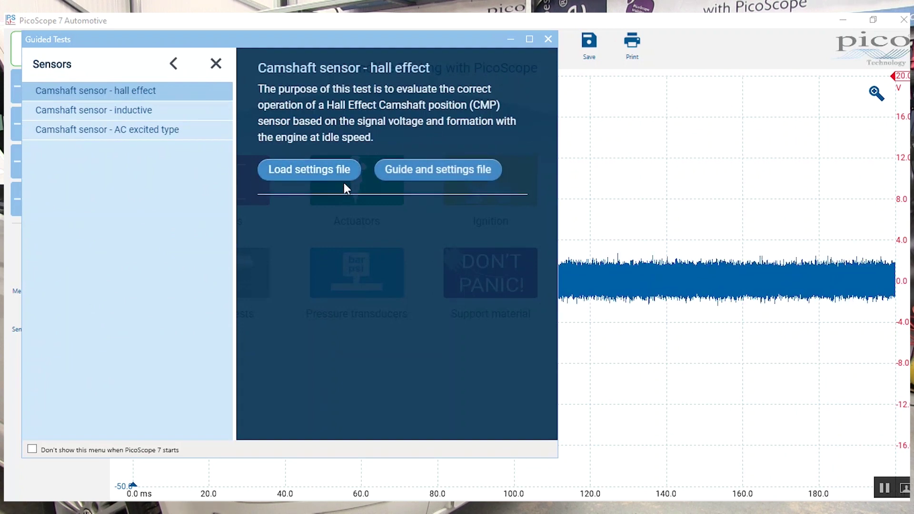
click(389, 175)
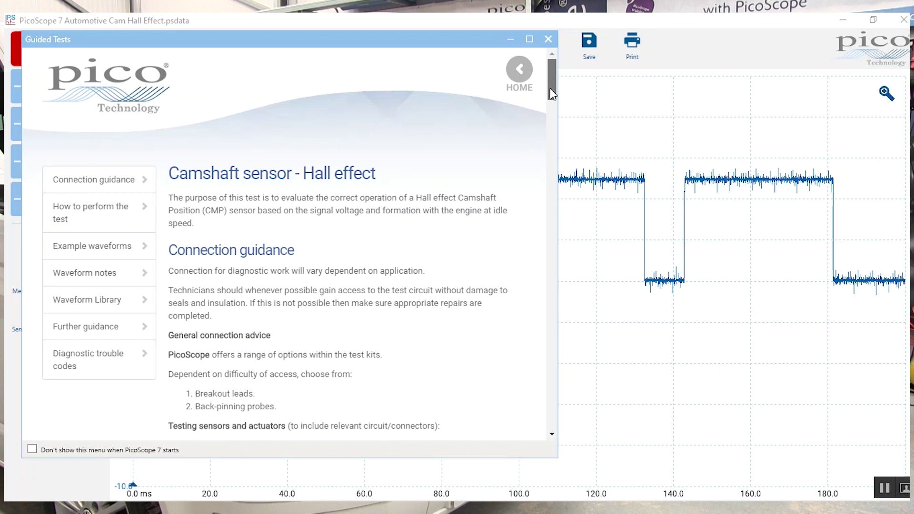
Scroll the Hall effect guide through test steps and example waveforms to the 5 V/12 V signal notes.
drag(550, 87, 552, 125)
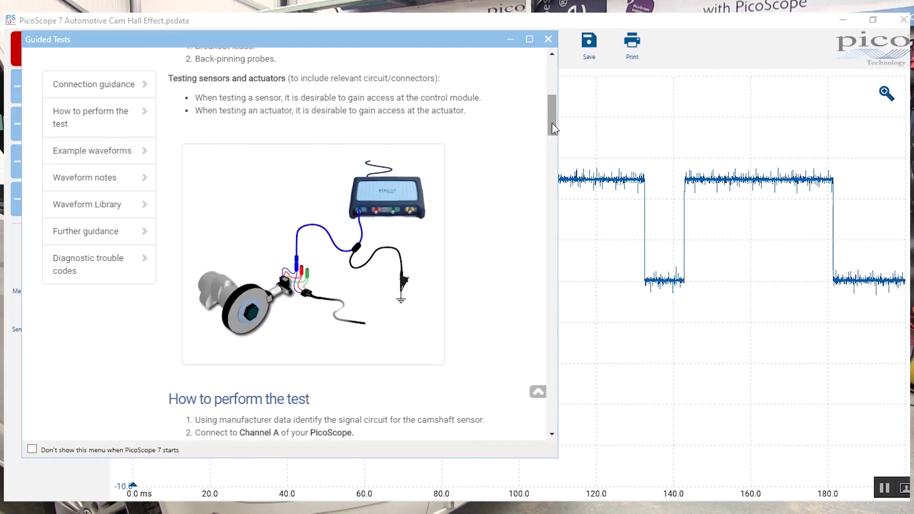
drag(552, 123, 555, 137)
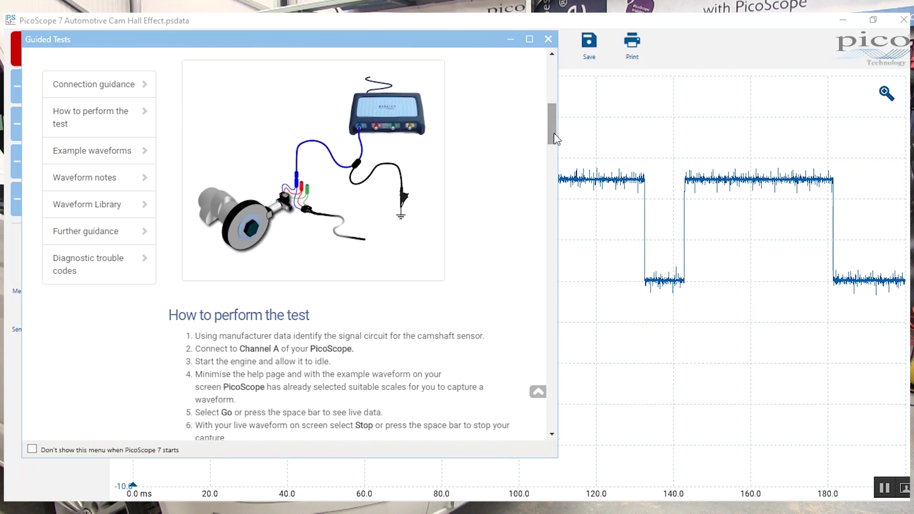
scroll(555, 140, down, 1)
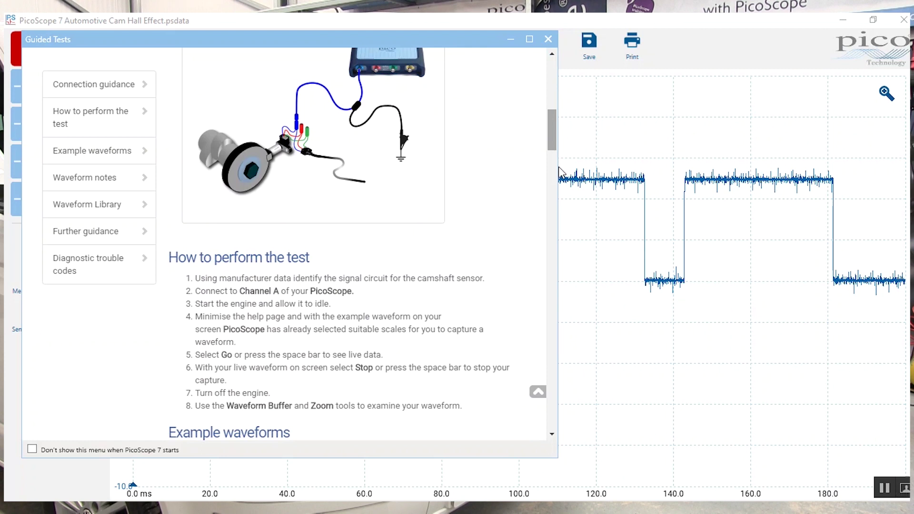
drag(550, 146, 551, 177)
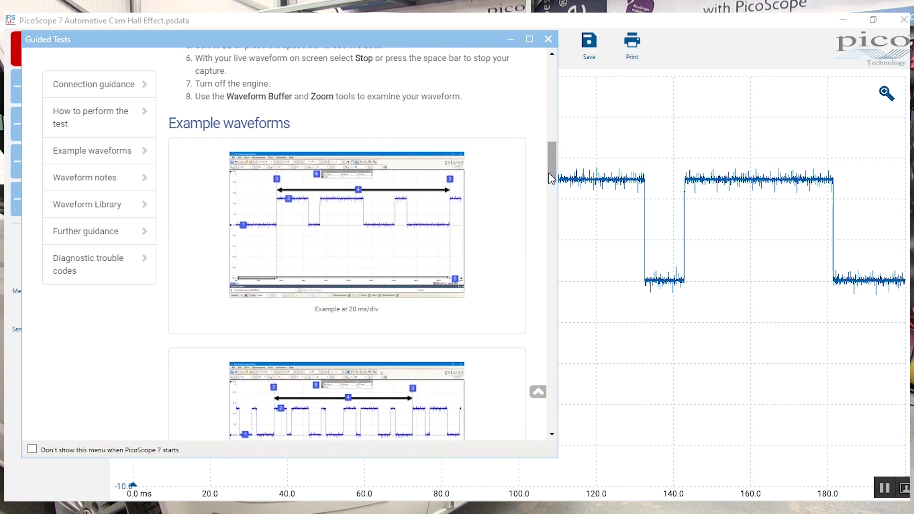
drag(551, 177, 552, 213)
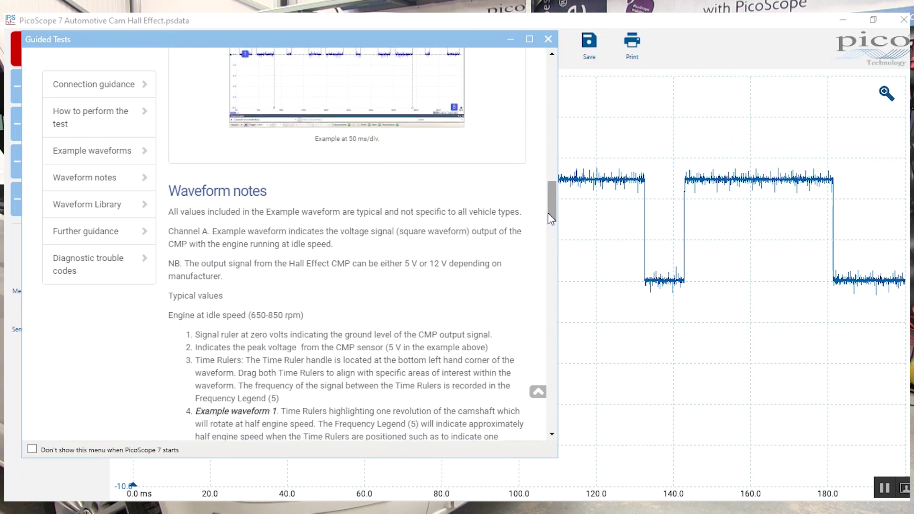
drag(549, 214, 555, 264)
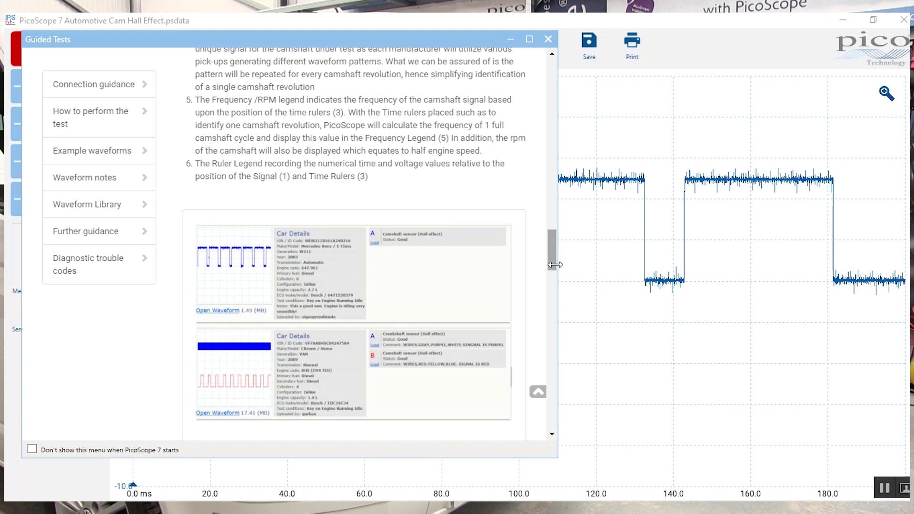
drag(555, 265, 552, 310)
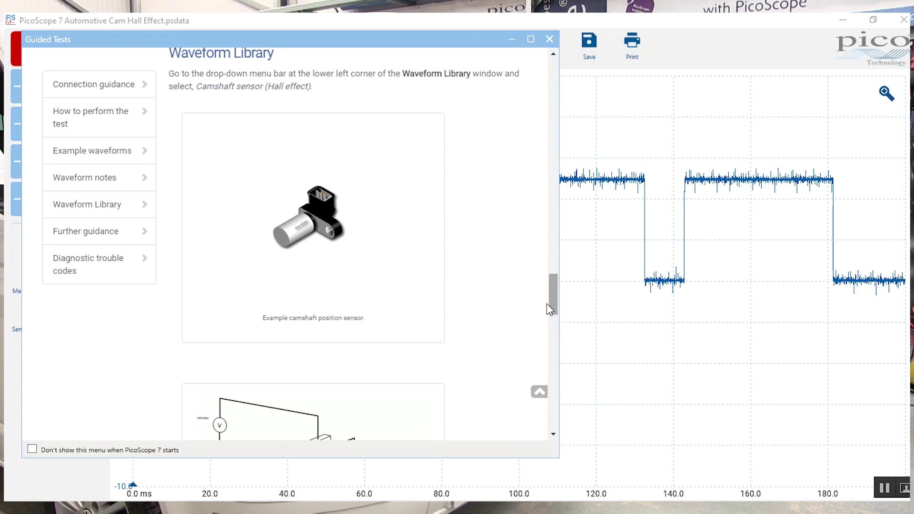
drag(550, 305, 556, 386)
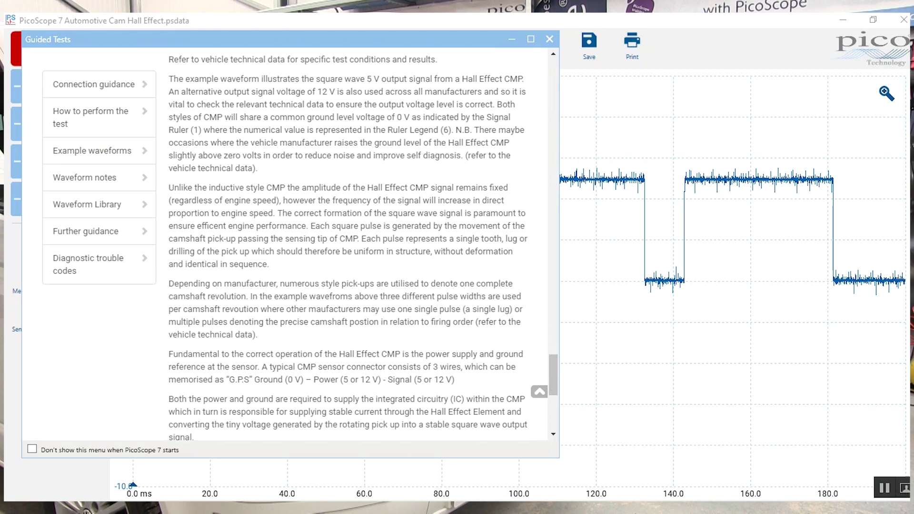
Minimise the Hall effect guide and stop the live 20 ms/div capture.
click(512, 40)
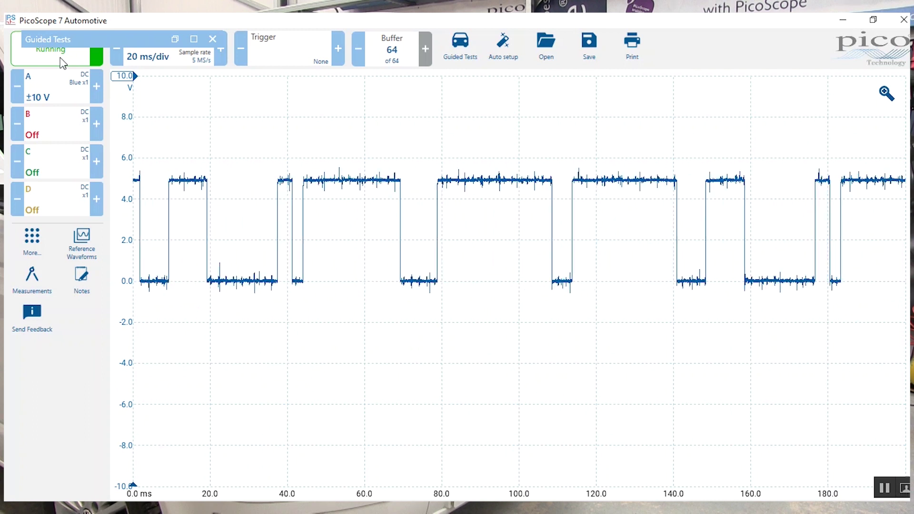
click(61, 62)
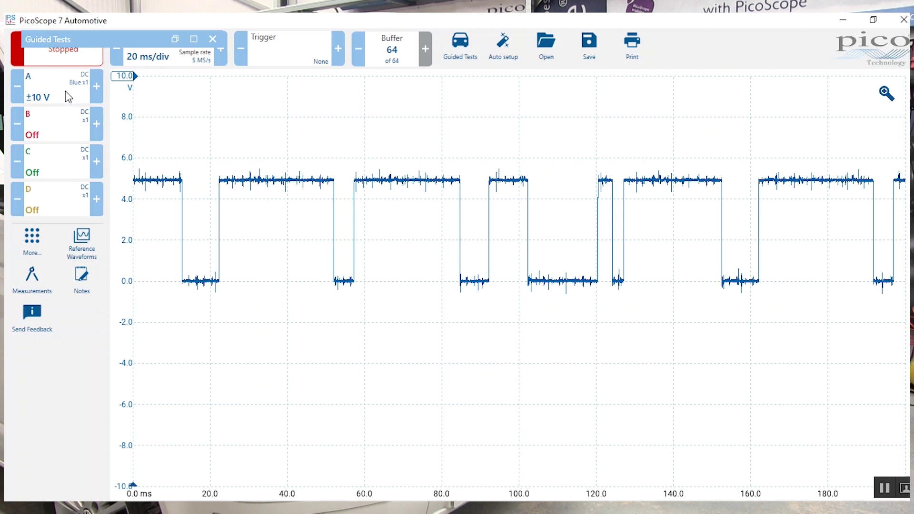
Measure the square wave's high level at 5.03 V with a voltage ruler, then remove the ruler.
drag(120, 78, 117, 181)
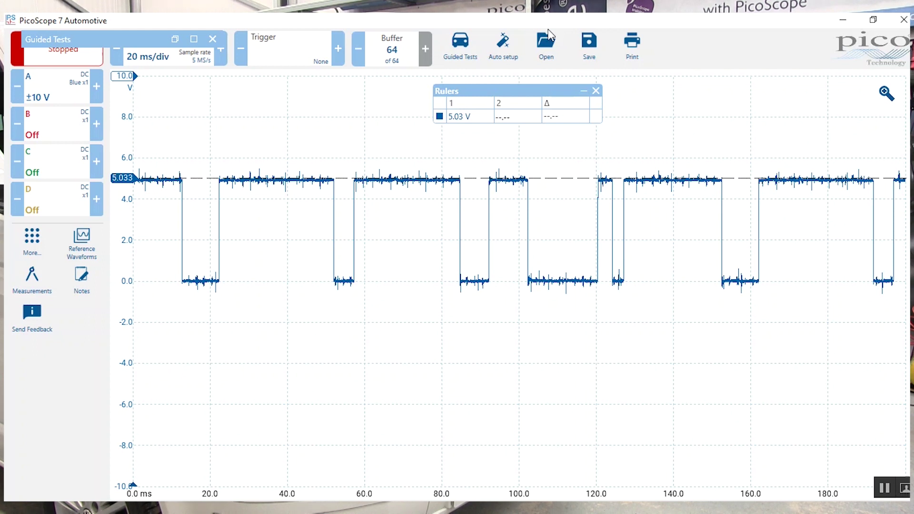
click(596, 90)
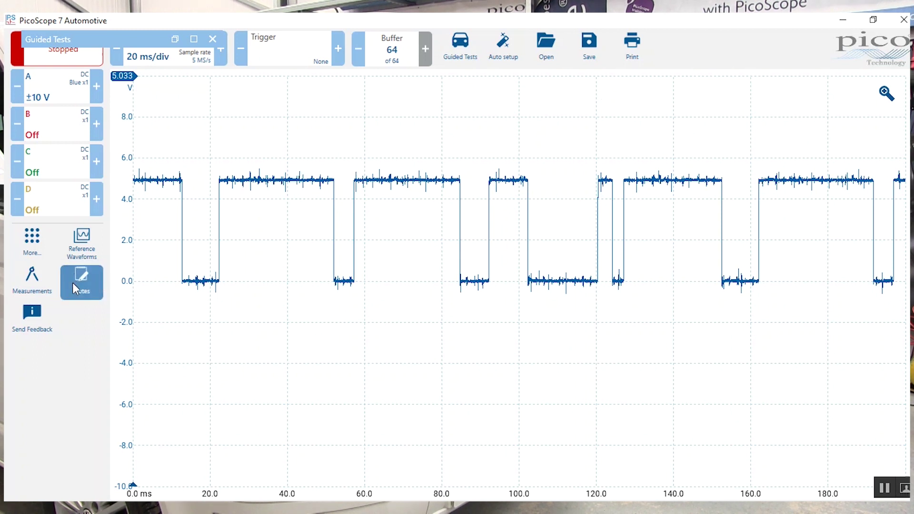
Show the More tools panel with Save, Open, Print and Measurements.
click(26, 237)
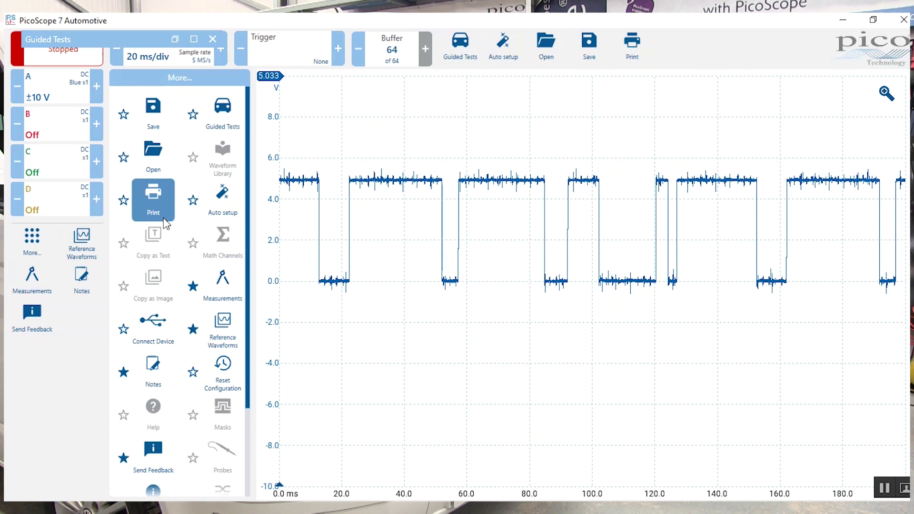
Save the stopped capture to the Desktop as 20191218-0001.psdata.
click(144, 105)
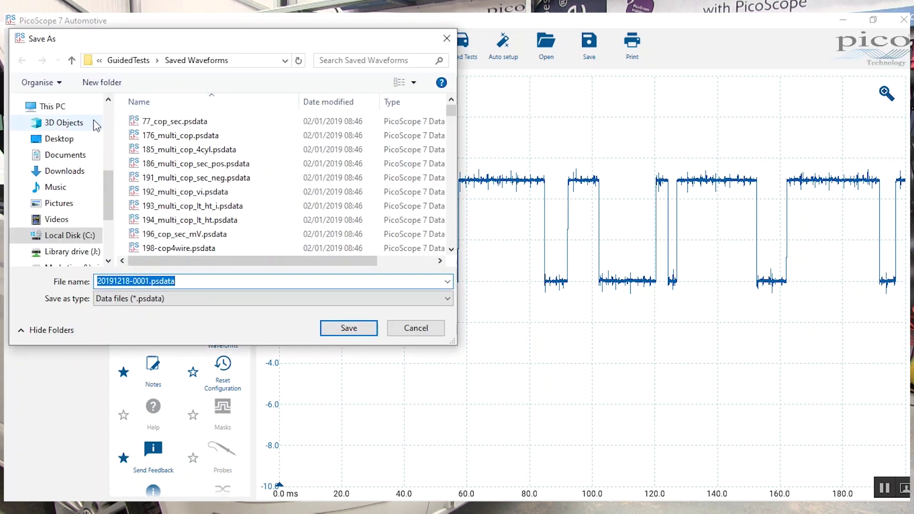
click(75, 143)
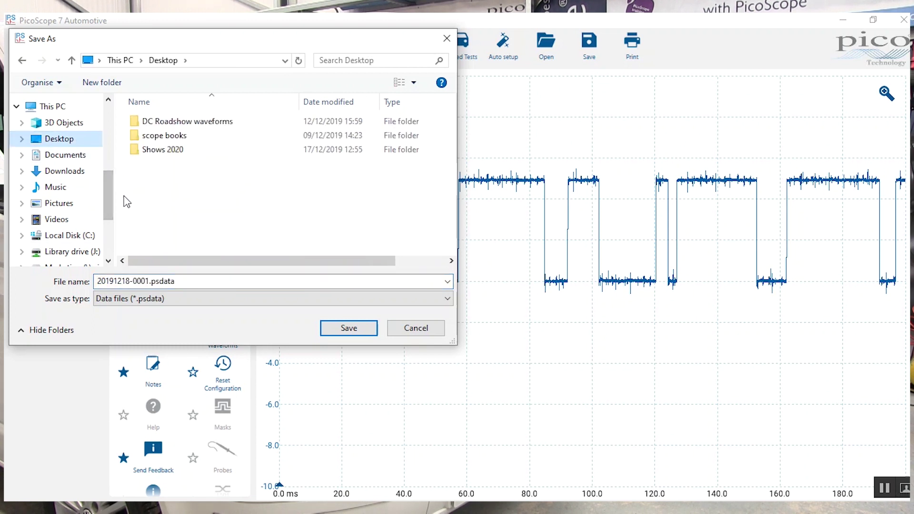
click(346, 328)
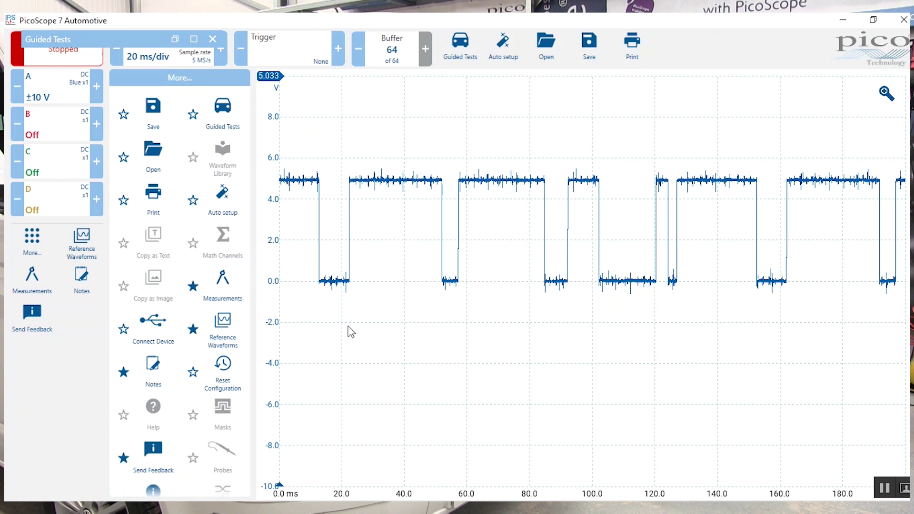
Hide the tools panel and box-zoom into the low pulse near 52–57 ms.
click(663, 141)
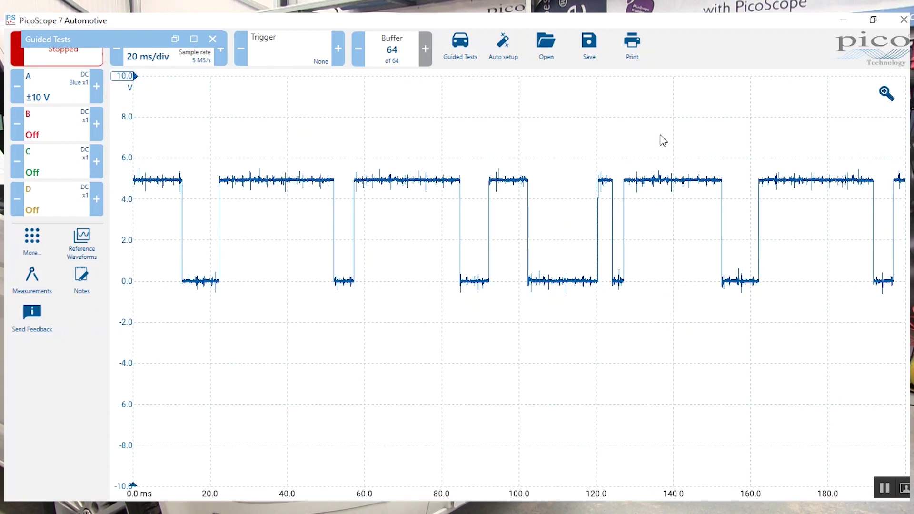
click(883, 92)
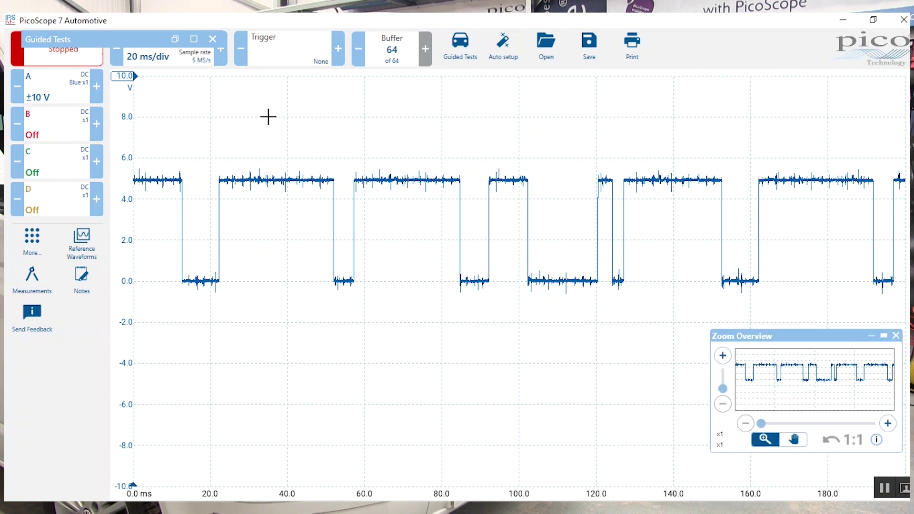
mouse_move(275, 110)
mouse_down()
mouse_move(517, 143)
mouse_move(550, 190)
mouse_up()
drag(567, 285, 582, 371)
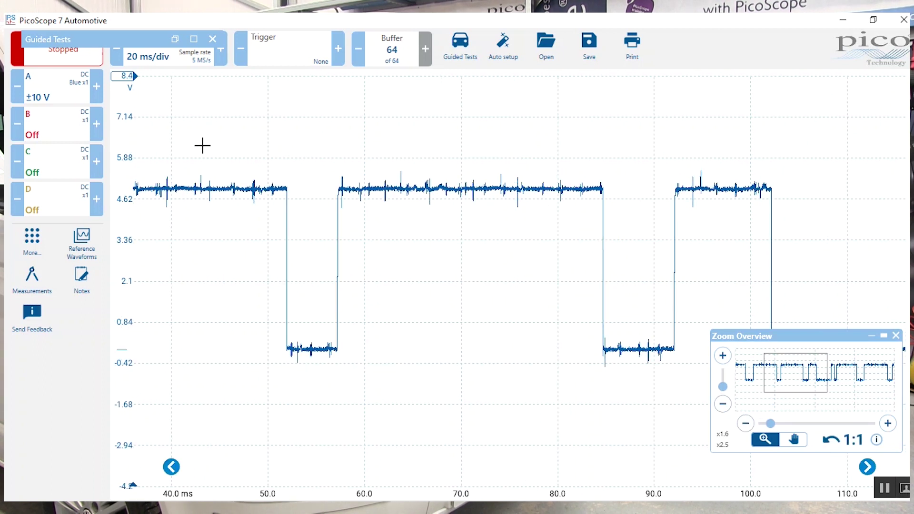
drag(200, 135, 658, 404)
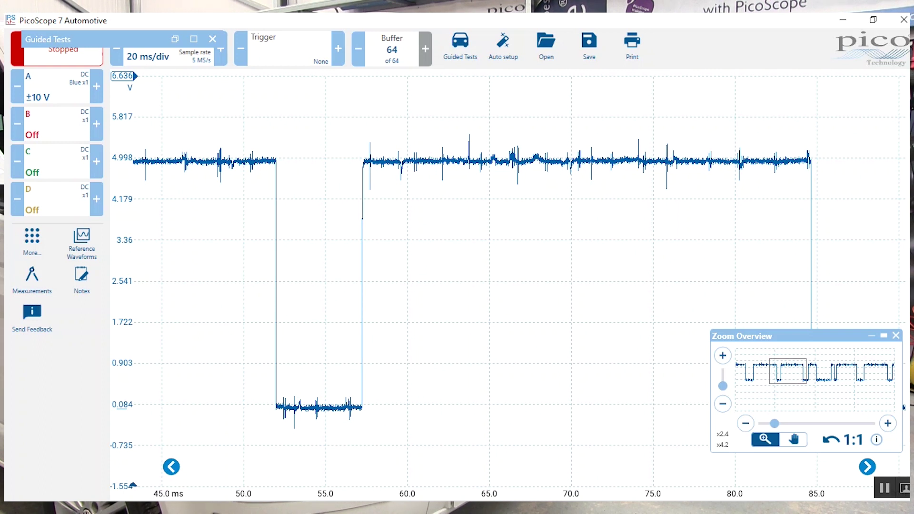
Pan three pages to the end of the capture, then zoom out twice to show several cycles.
click(868, 467)
click(868, 467)
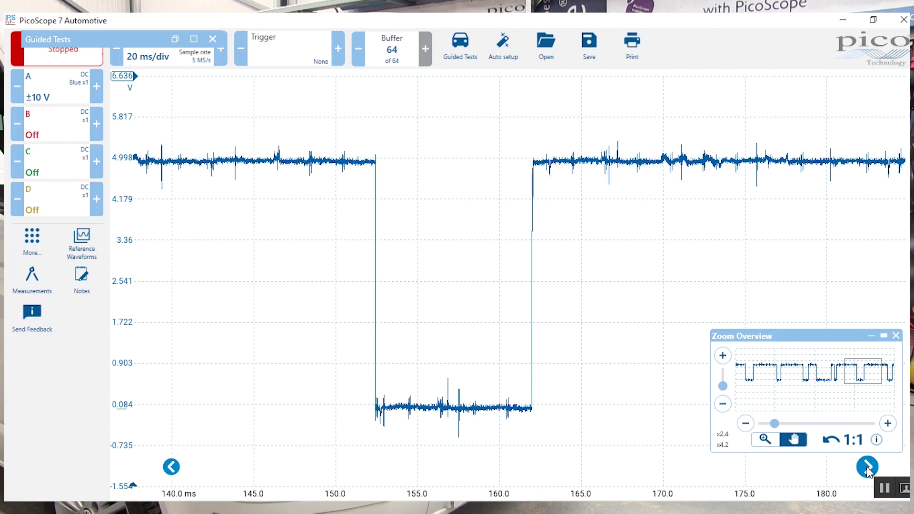
click(868, 468)
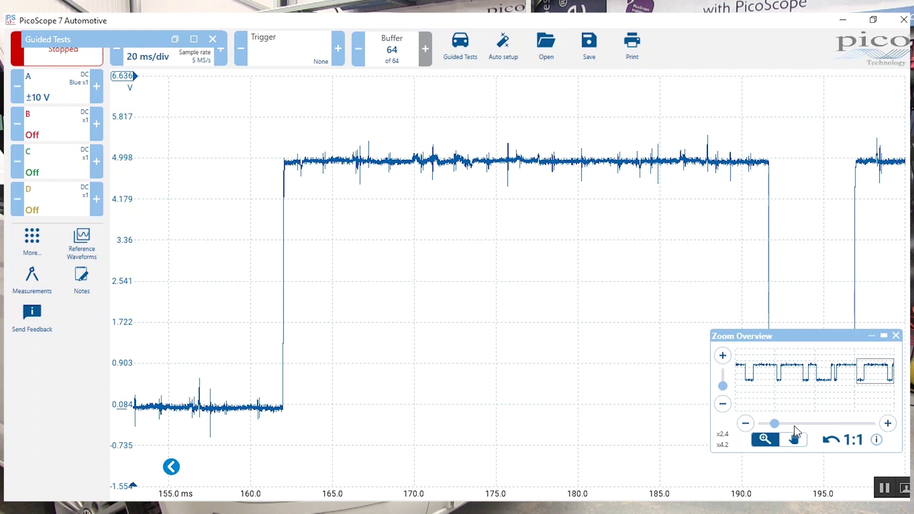
click(745, 423)
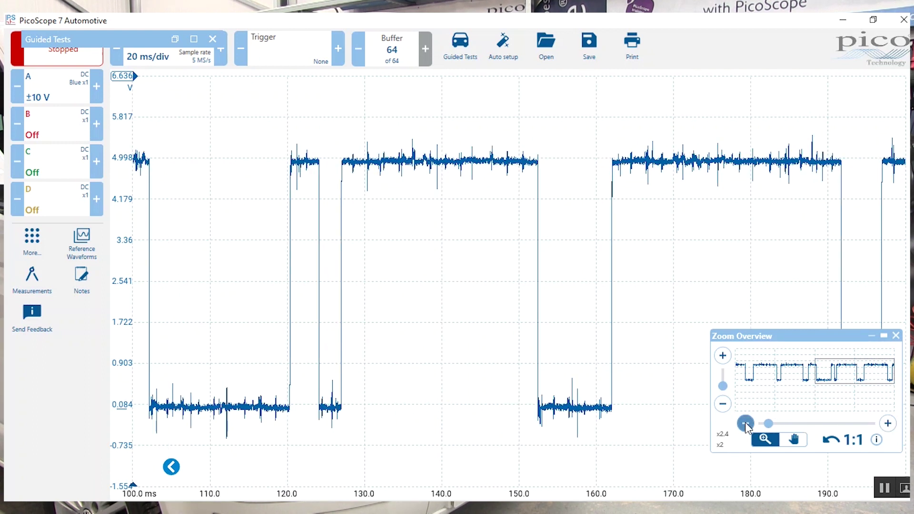
click(746, 423)
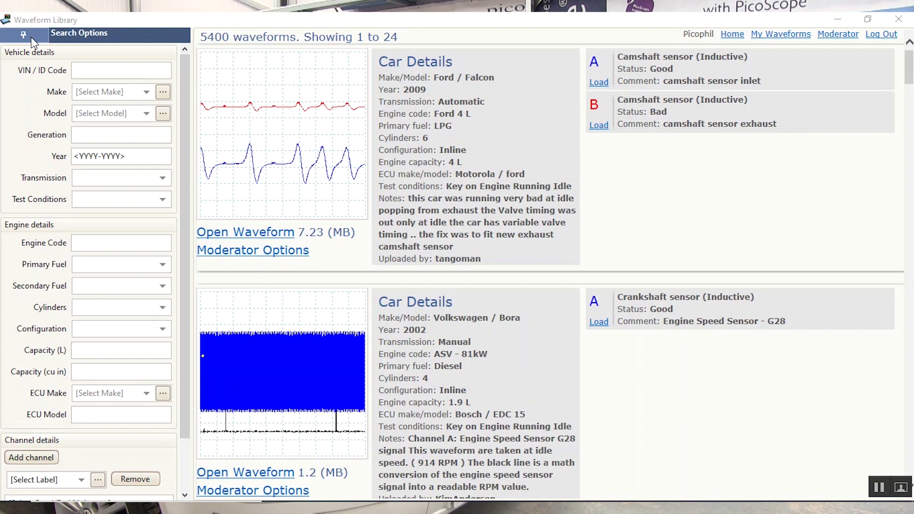
Filter the library search to Make Alfa Romeo and Model 147.
click(148, 93)
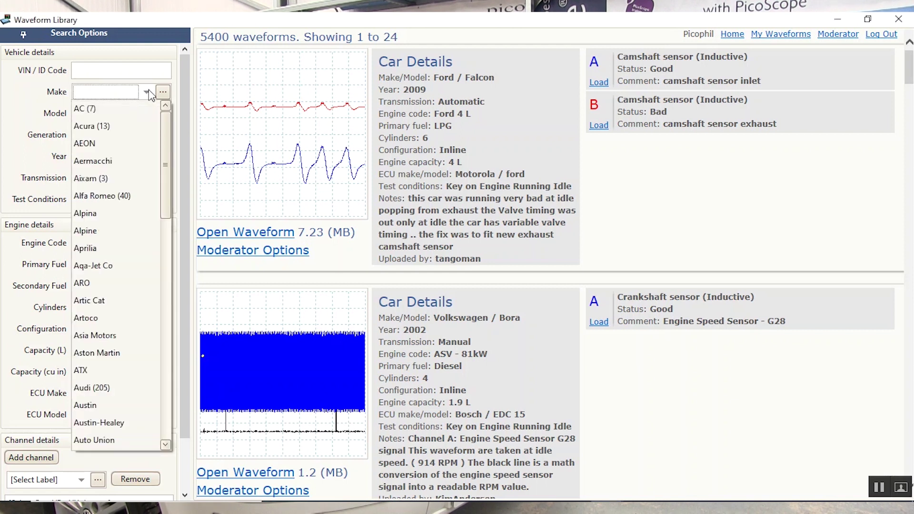
click(117, 204)
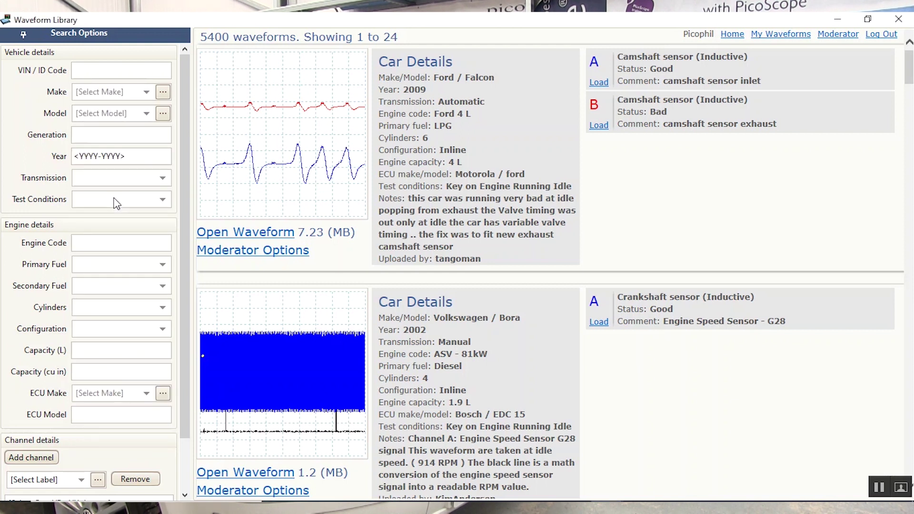
click(146, 116)
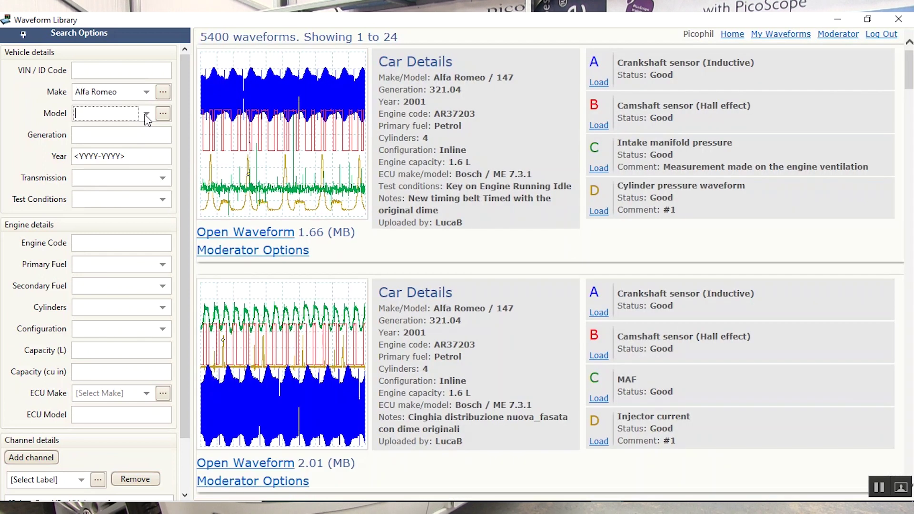
click(147, 117)
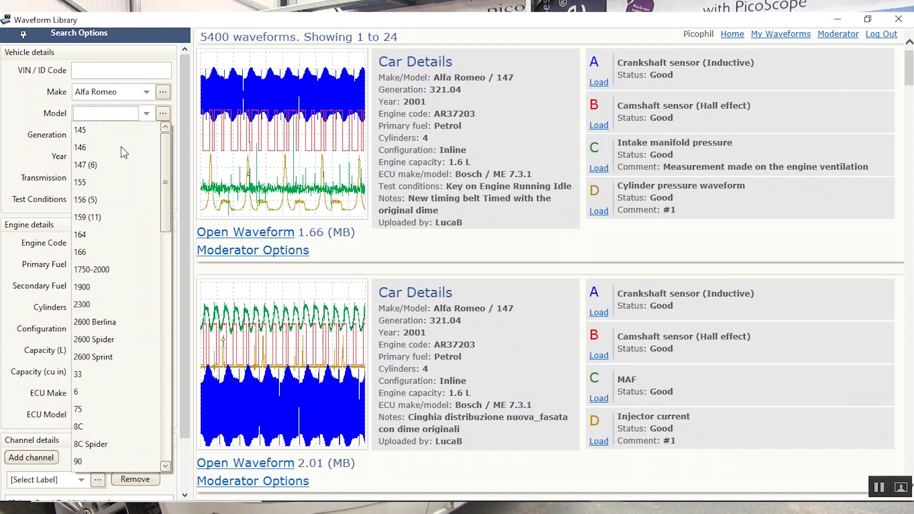
click(85, 165)
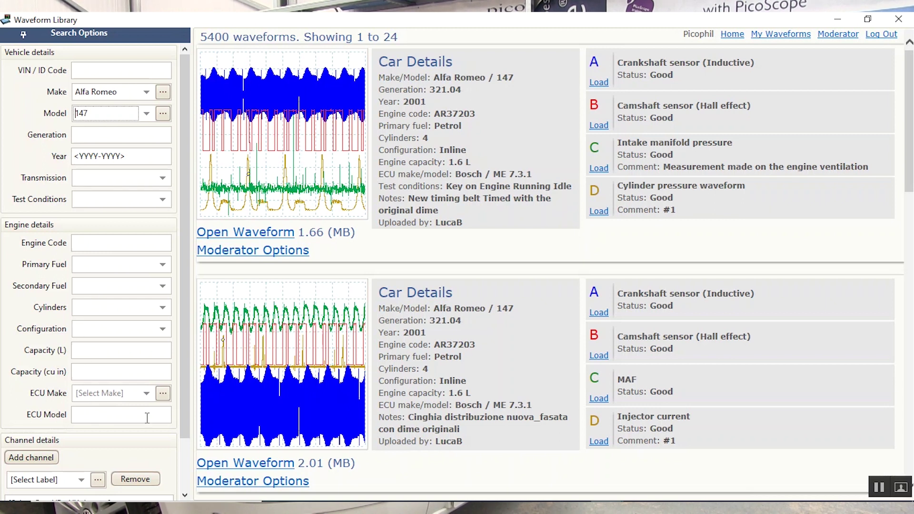
drag(179, 430, 181, 451)
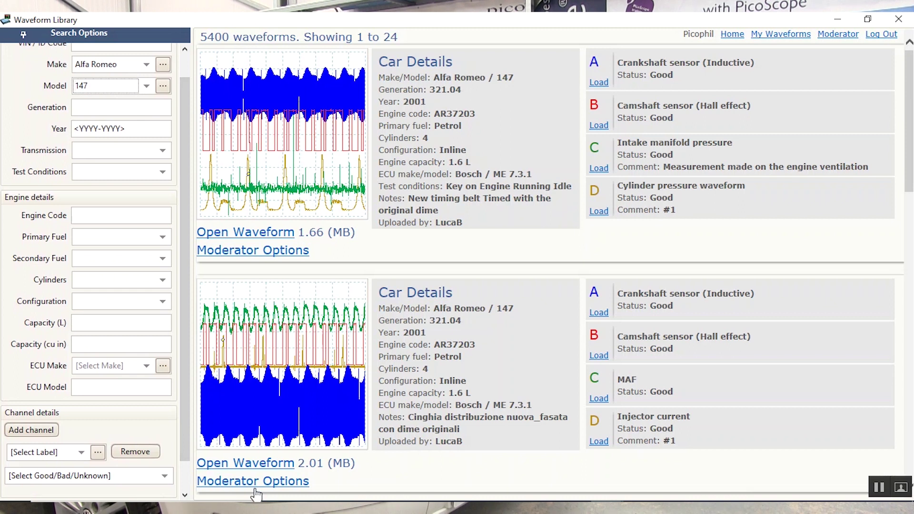
Open the first Alfa Romeo 147 crank/cam waveform and close the Waveform Library.
click(246, 234)
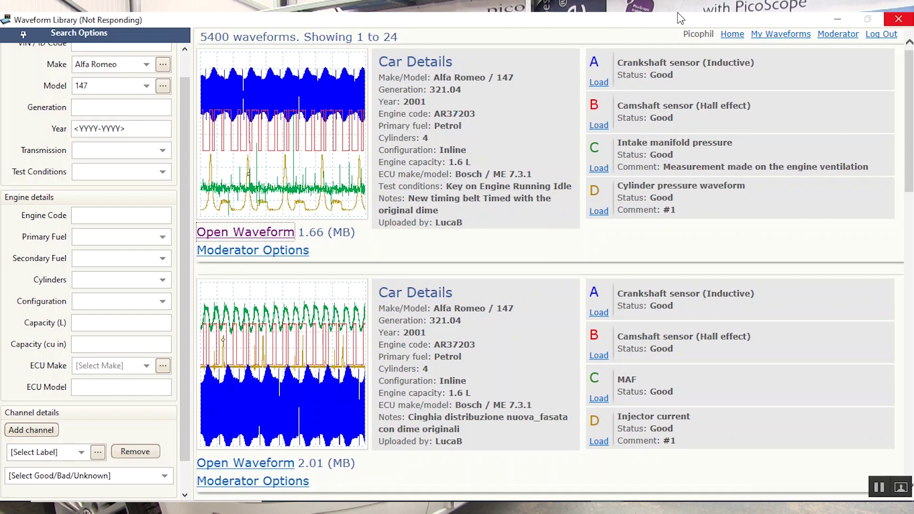
click(899, 20)
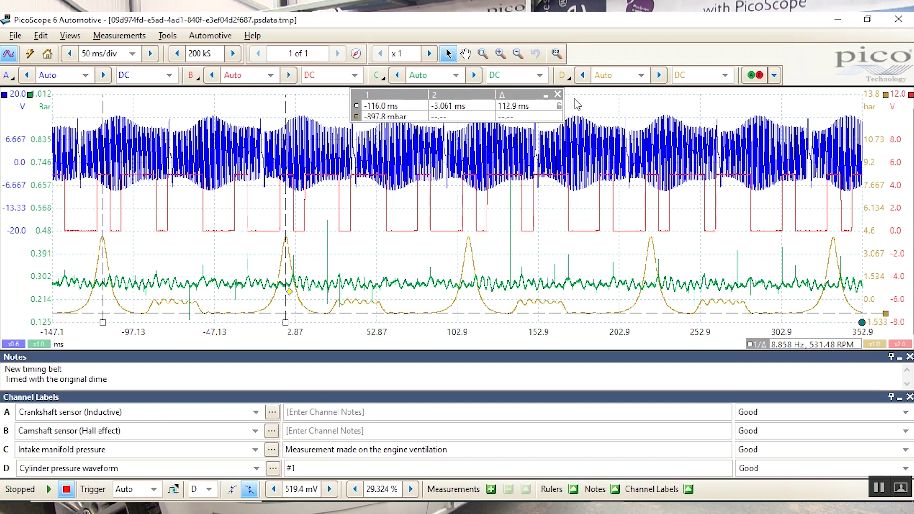
Remove the rulers and zoom into roughly 19–149 ms of the capture.
click(557, 95)
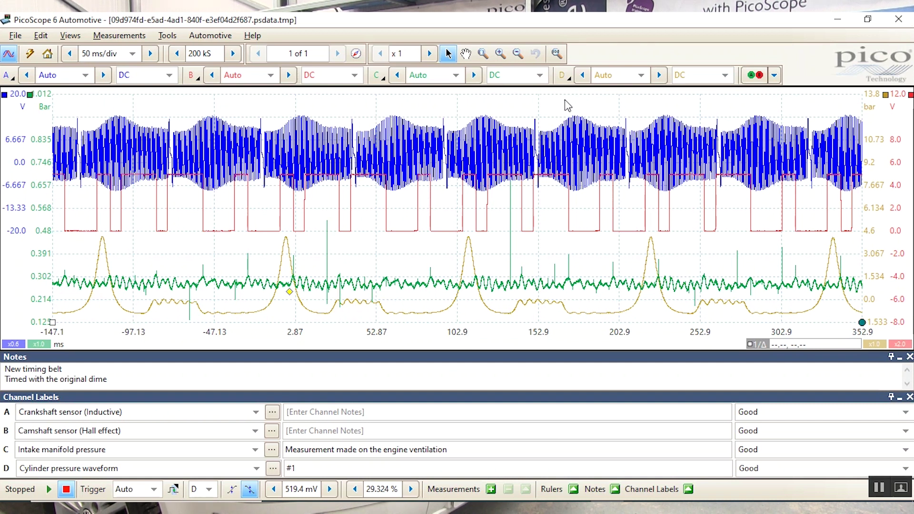
click(481, 54)
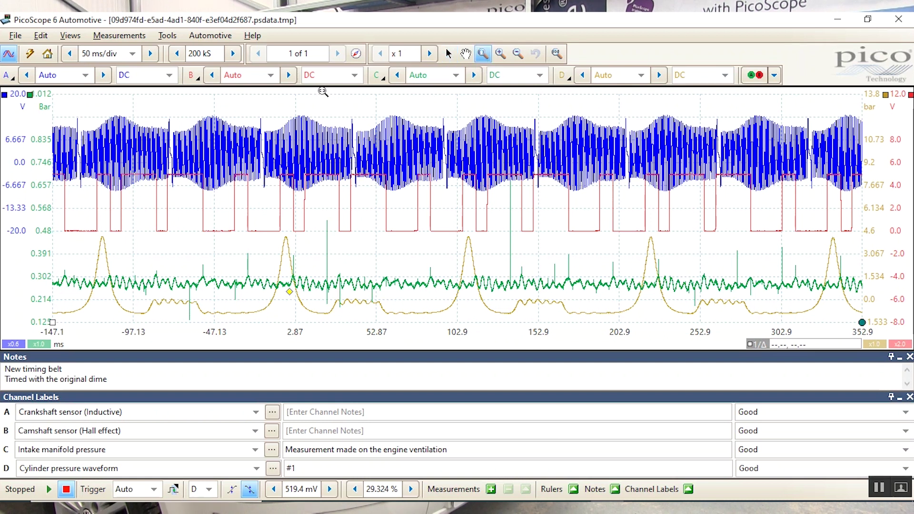
drag(322, 91, 534, 364)
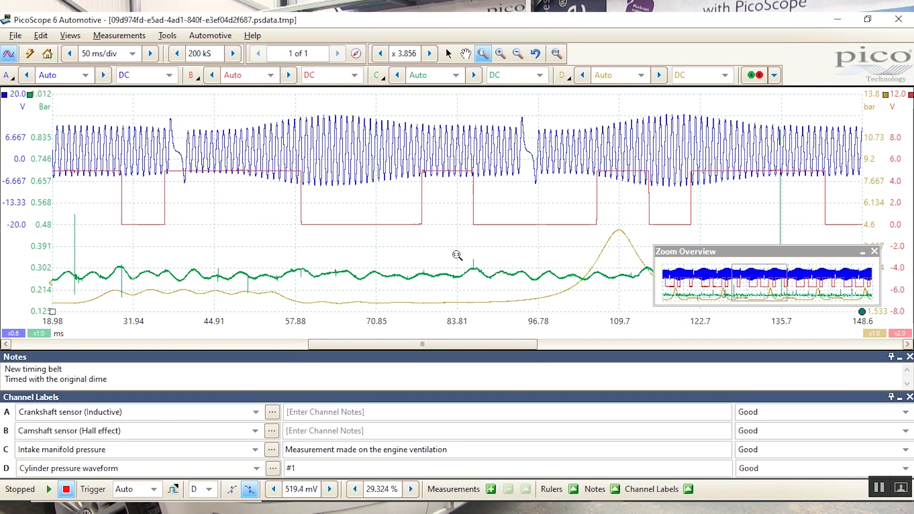
Untick channels C (intake manifold pressure) and D (cylinder pressure) in the graph's channel options.
right_click(457, 255)
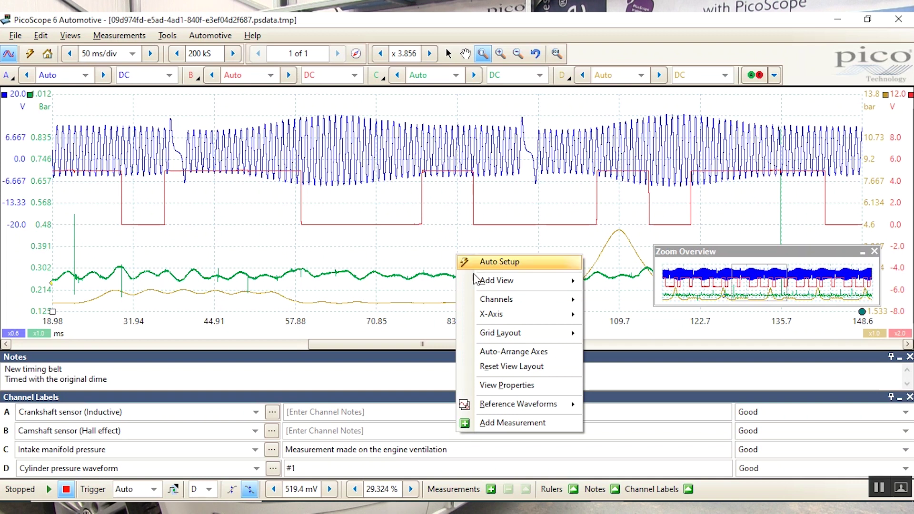
mouse_move(553, 300)
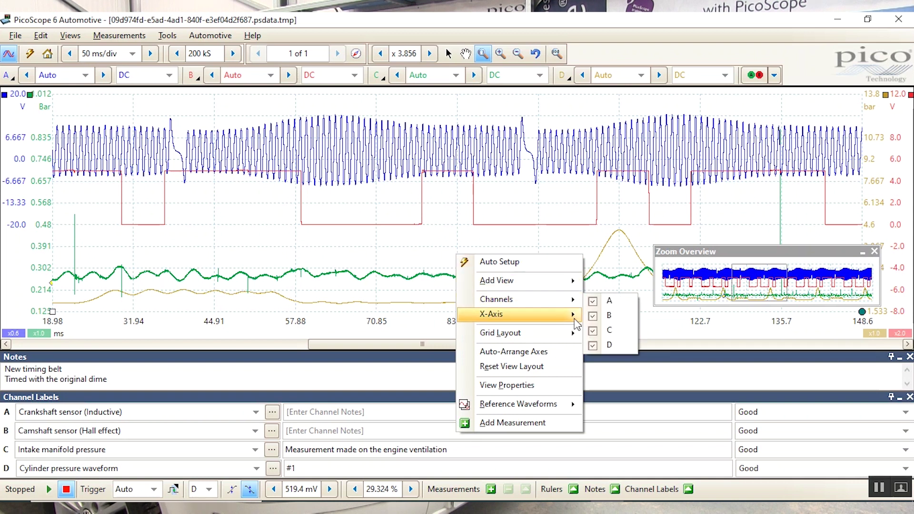
click(593, 333)
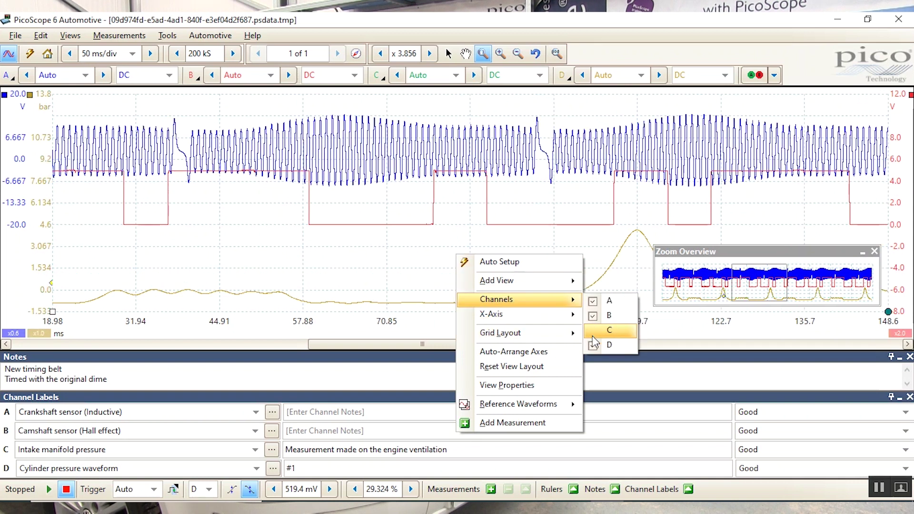
click(595, 348)
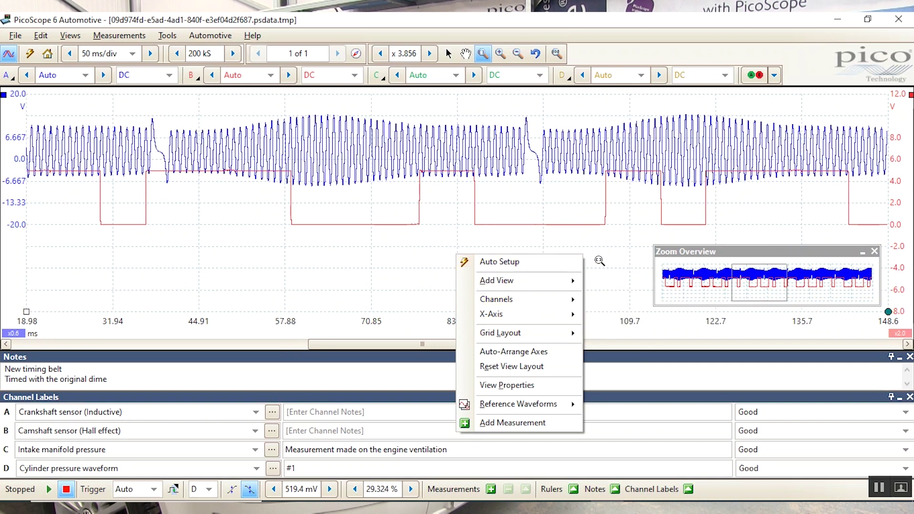
key(Escape)
key(Escape)
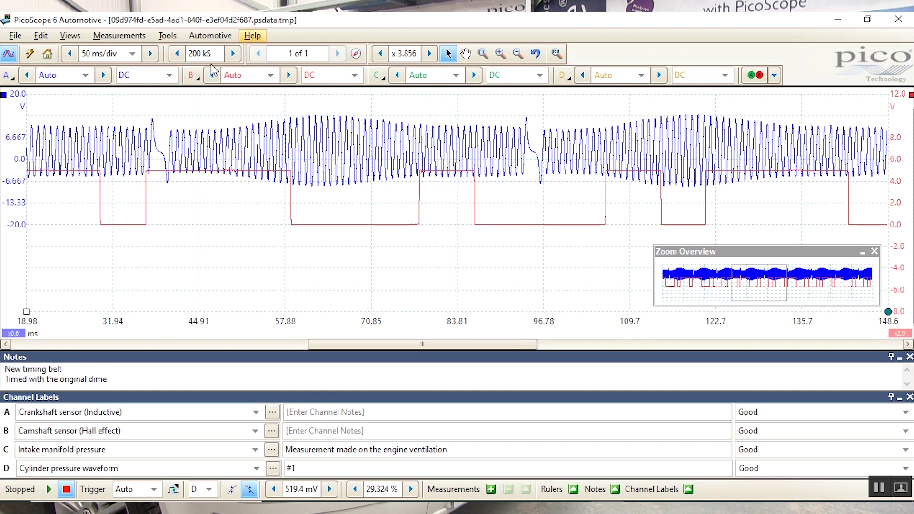
Choose Save As from the File menu to show the Details dialog for the 2001 Alfa Romeo 147.
click(15, 37)
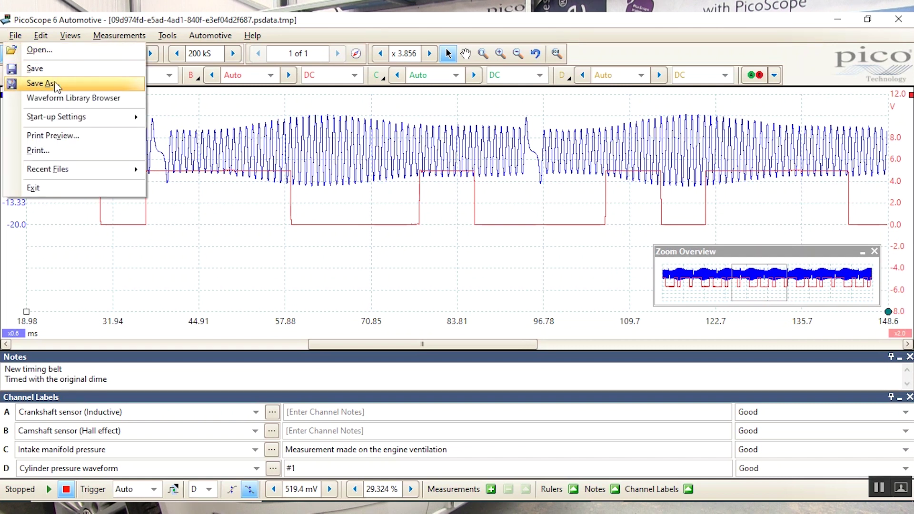
click(41, 84)
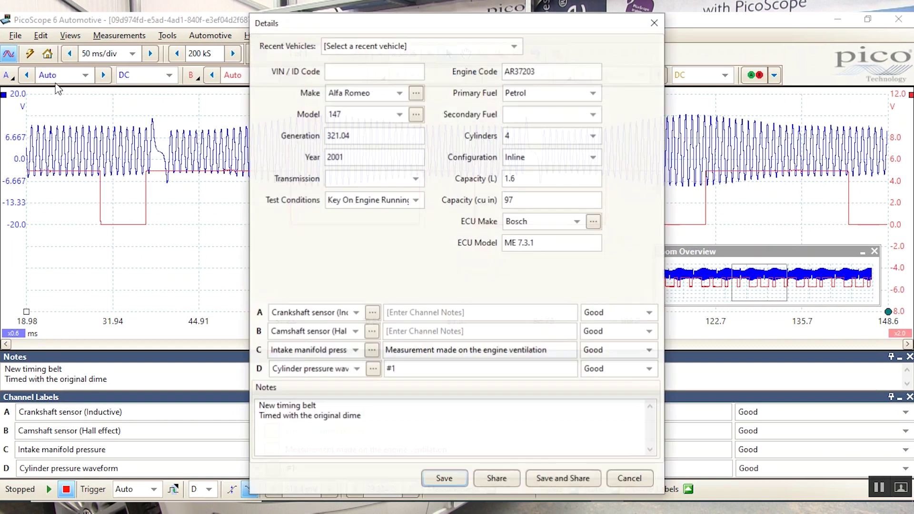